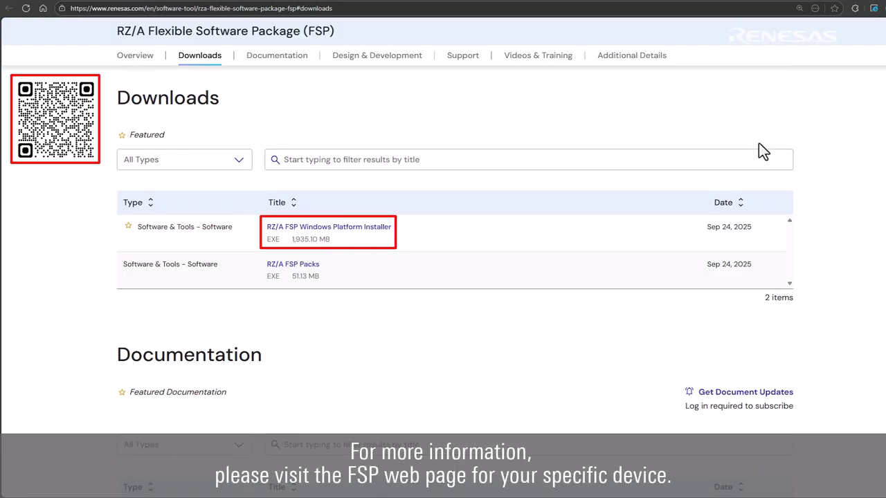
- Download the RZ/A FSP Windows Platform Installer from the Renesas website
{"action": "left_click", "coordinate": [374, 227]}
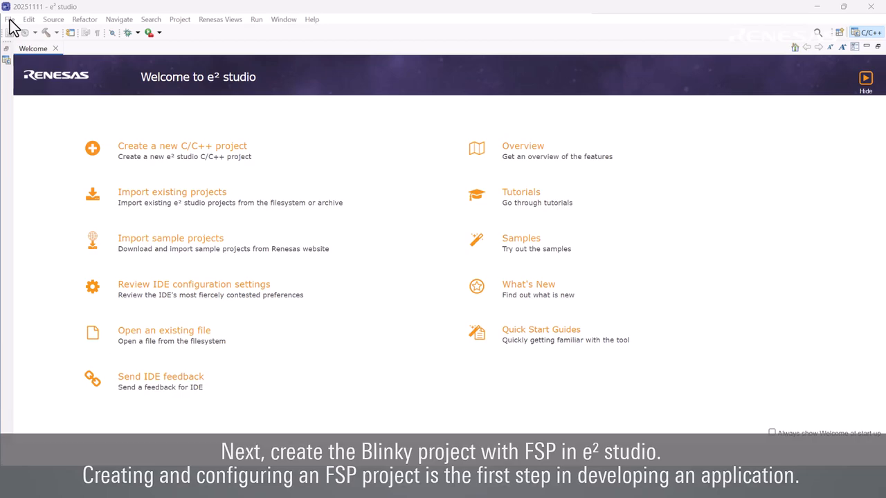
- Start a Renesas RZ/A C/C++ FSP Project from File > New and name it Blinky
{"action": "left_click", "coordinate": [10, 20]}
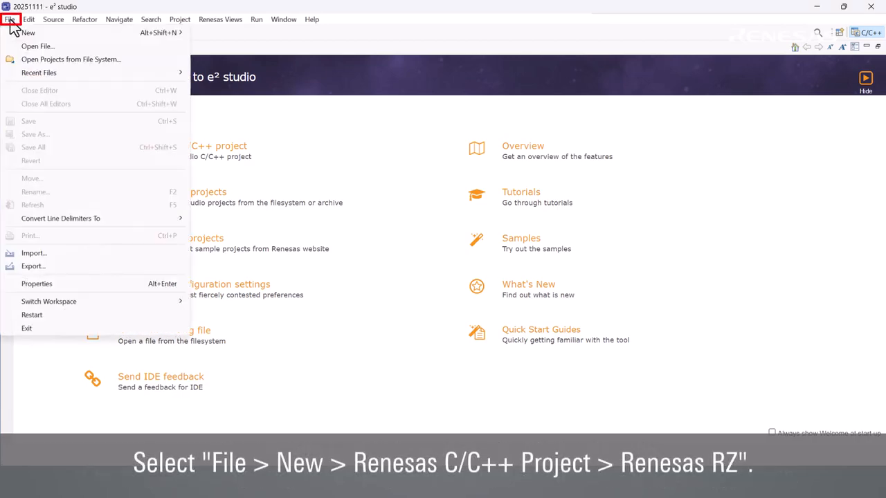
{"action": "mouse_move", "coordinate": [29, 34]}
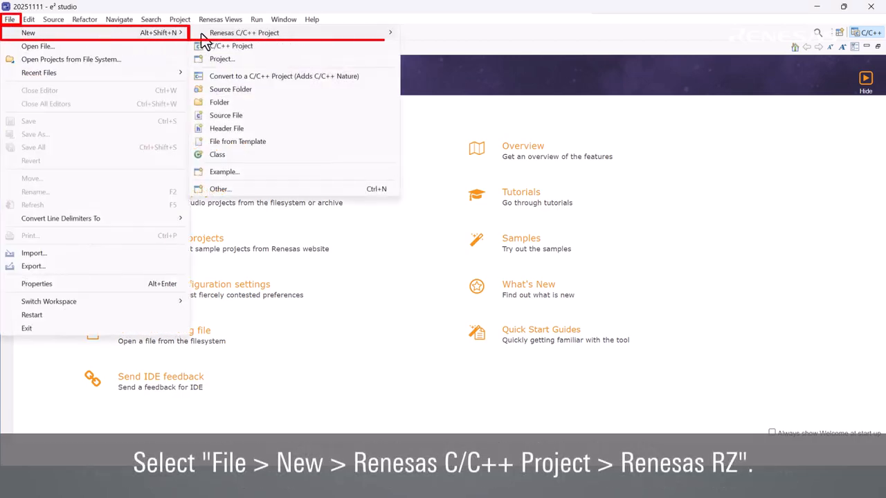
{"action": "mouse_move", "coordinate": [221, 39]}
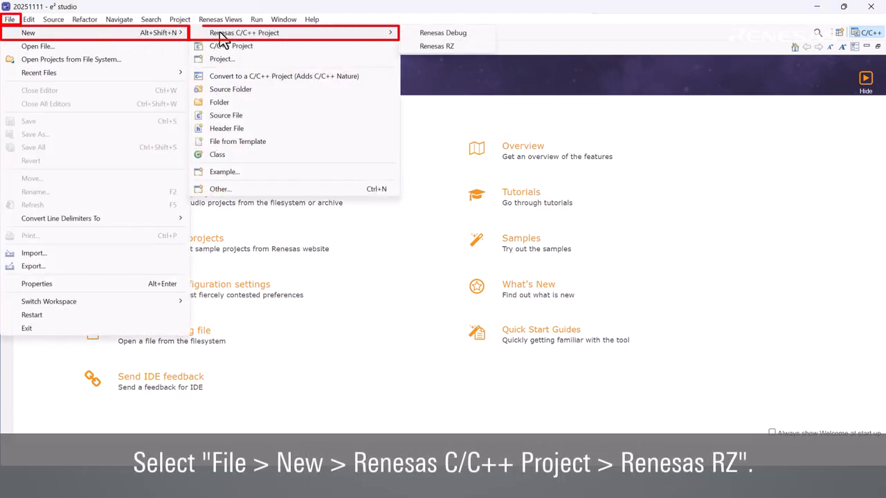
{"action": "left_click", "coordinate": [413, 46]}
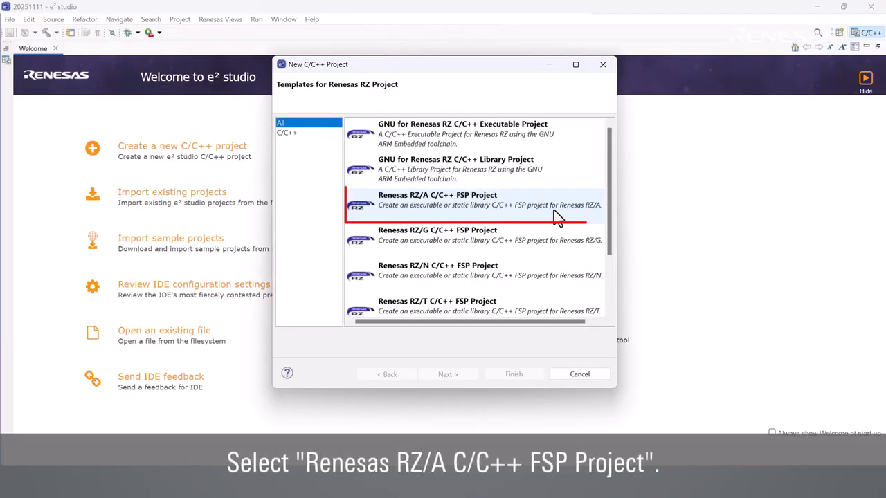
{"action": "left_click", "coordinate": [557, 217]}
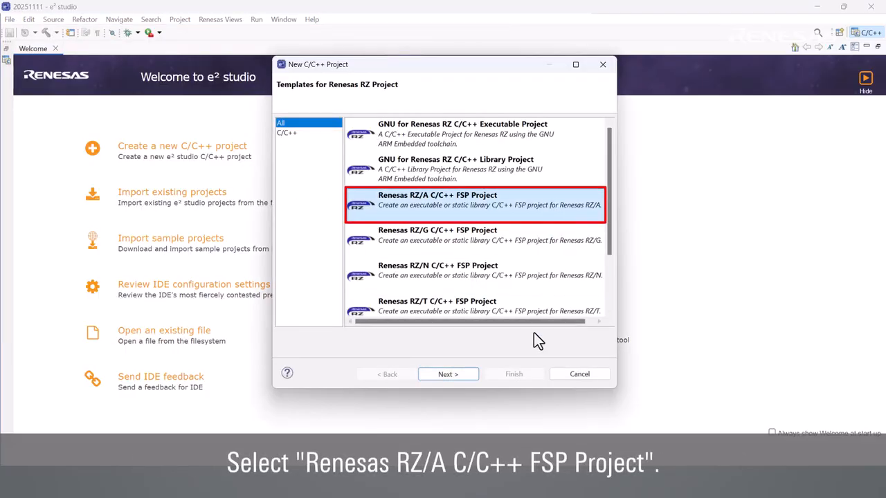
{"action": "left_click", "coordinate": [463, 378]}
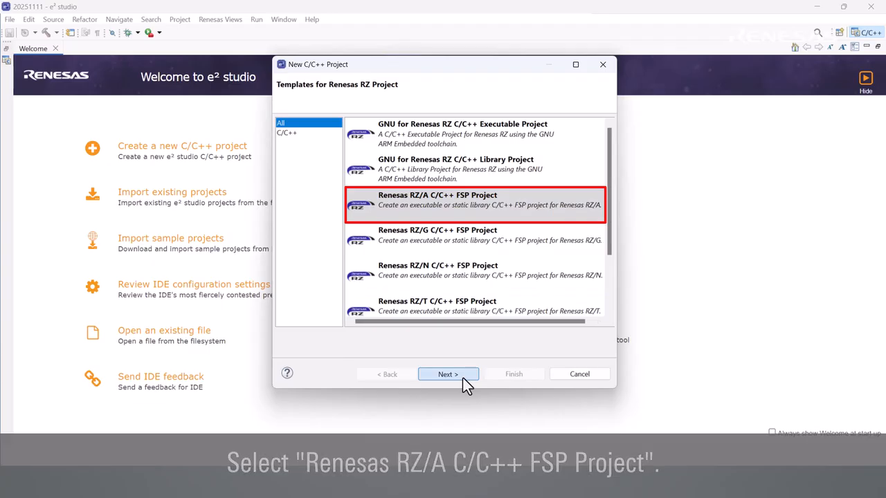
{"action": "type", "text": "Blinky"}
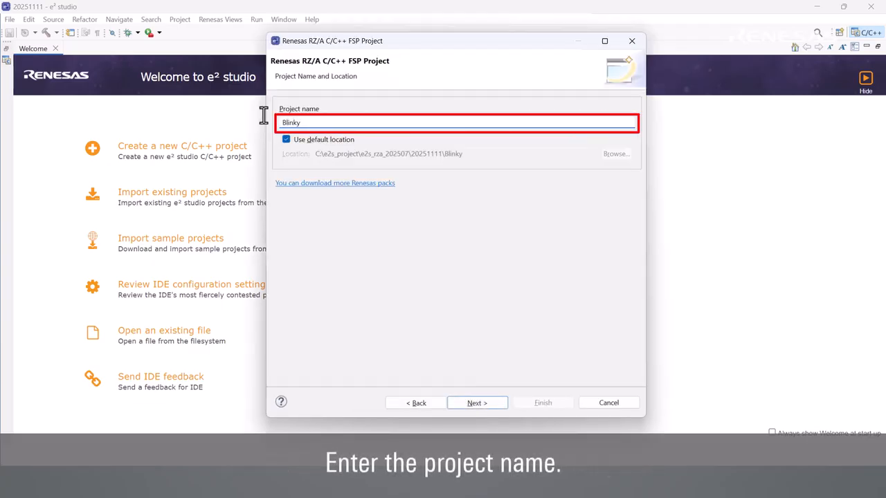
- Select the RZ/A3UL Evaluation Board Kit QSPI Edition board with toolchain 13.2.1.20231009
{"action": "left_click", "coordinate": [458, 403]}
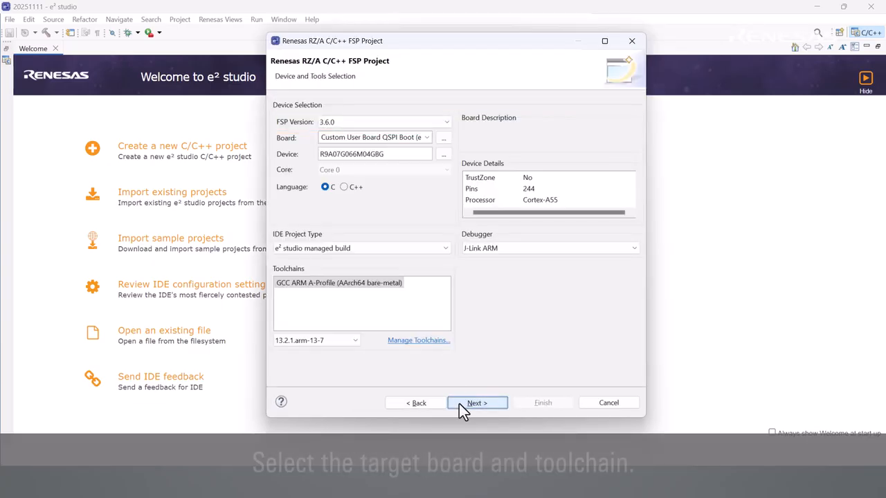
{"action": "left_click", "coordinate": [427, 137]}
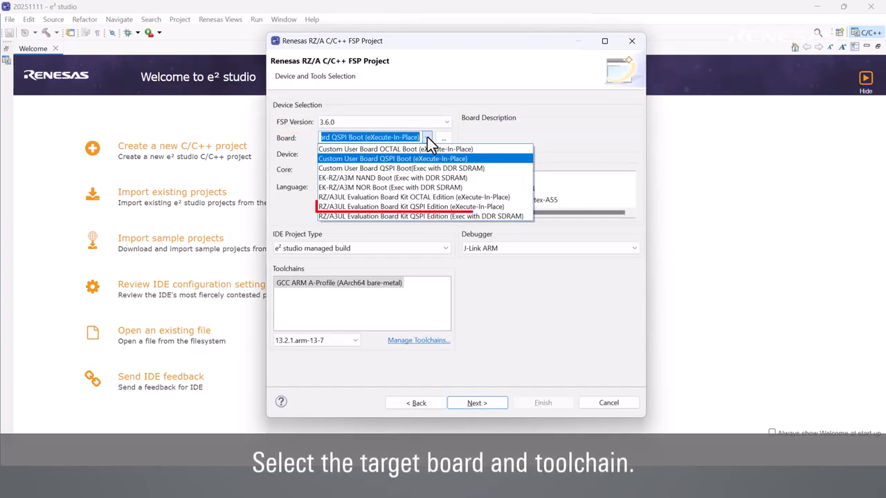
{"action": "left_click", "coordinate": [507, 206]}
{"action": "left_click", "coordinate": [355, 340]}
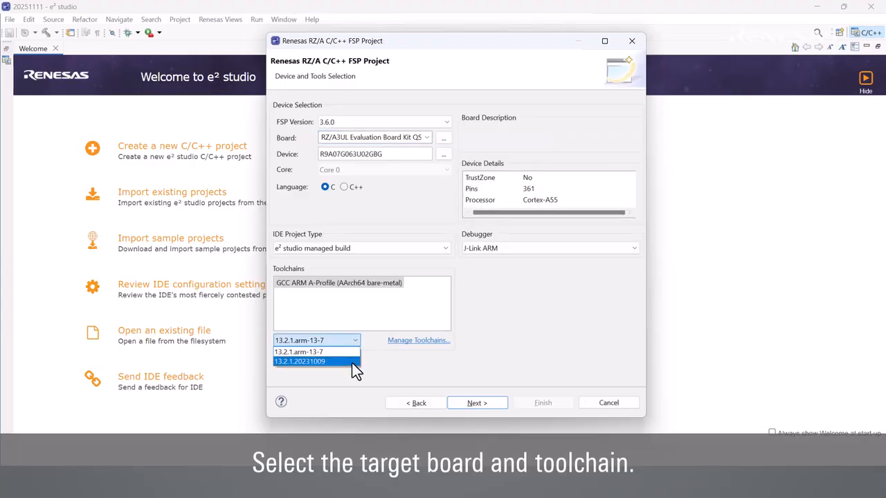
{"action": "left_click", "coordinate": [352, 361]}
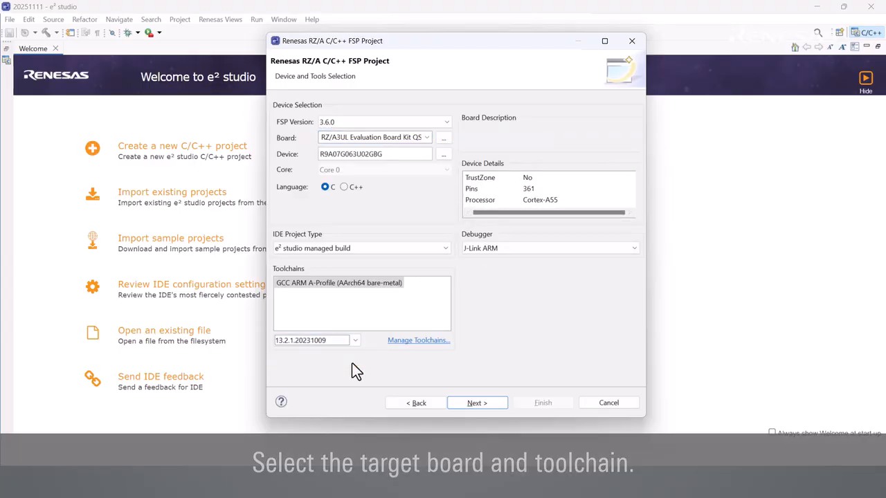
- Keep the no-RTOS executable and generate the project from the Bare Metal - Blinky template
{"action": "left_click", "coordinate": [494, 405]}
{"action": "left_click", "coordinate": [495, 407]}
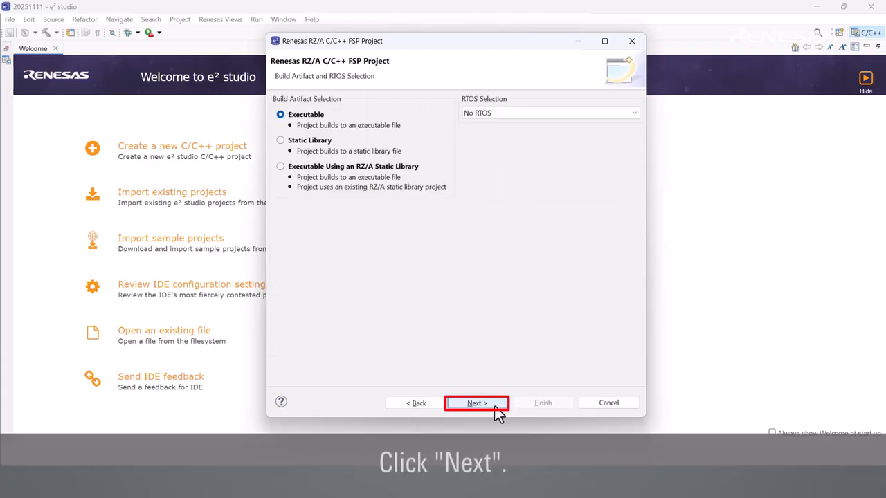
{"action": "left_click", "coordinate": [498, 405]}
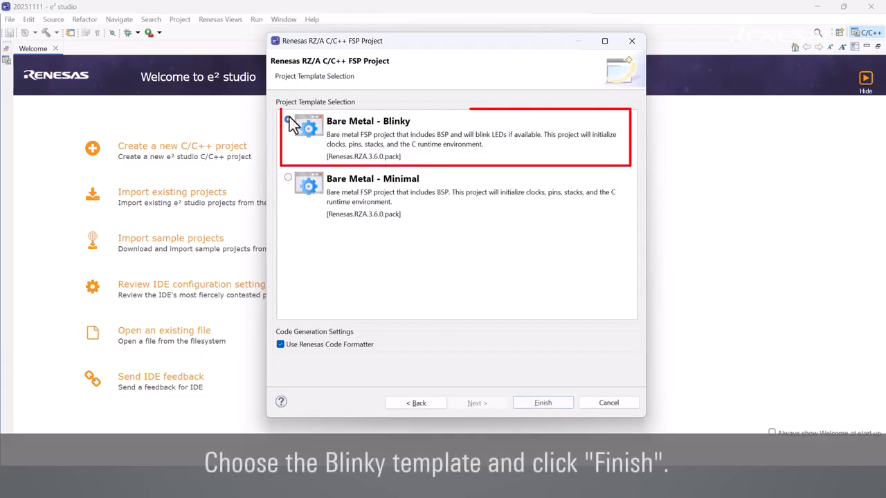
{"action": "left_click", "coordinate": [538, 405]}
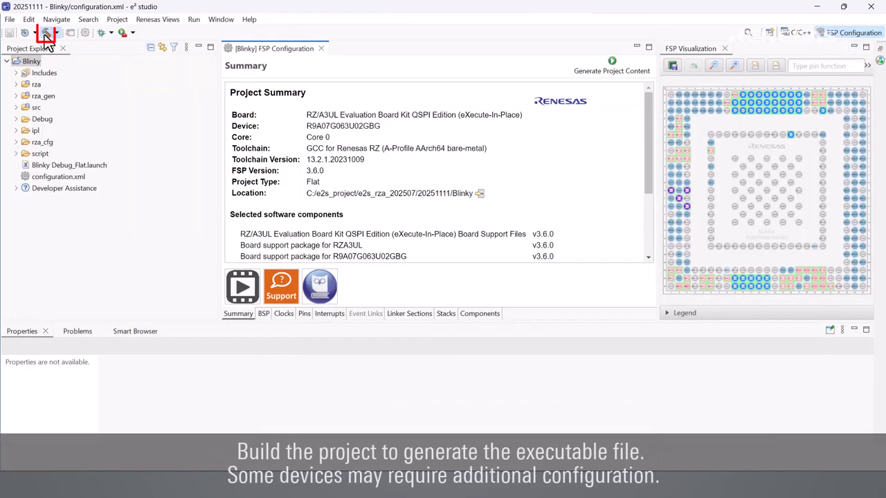
- Run a build of the Blinky project and wait for it to finish
{"action": "left_click", "coordinate": [46, 33]}
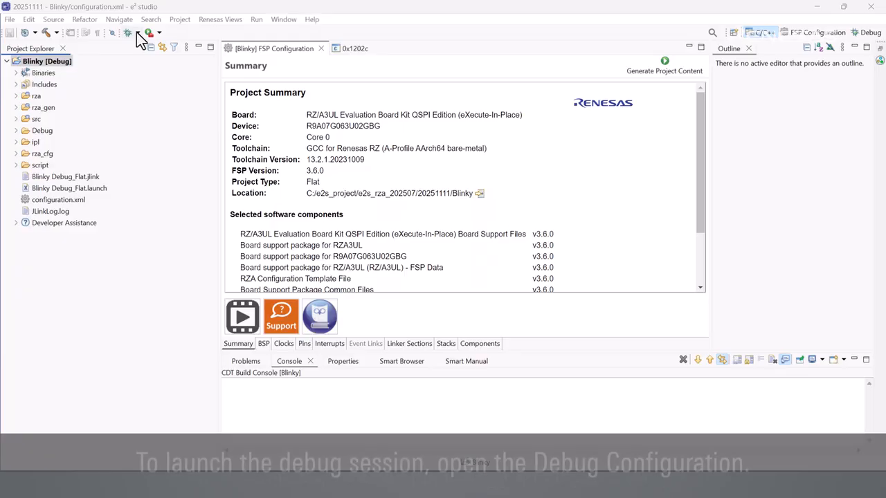
- In the Blinky Debug_Flat debug configuration's connection settings, set Reset after download to Yes
{"action": "left_click", "coordinate": [137, 33]}
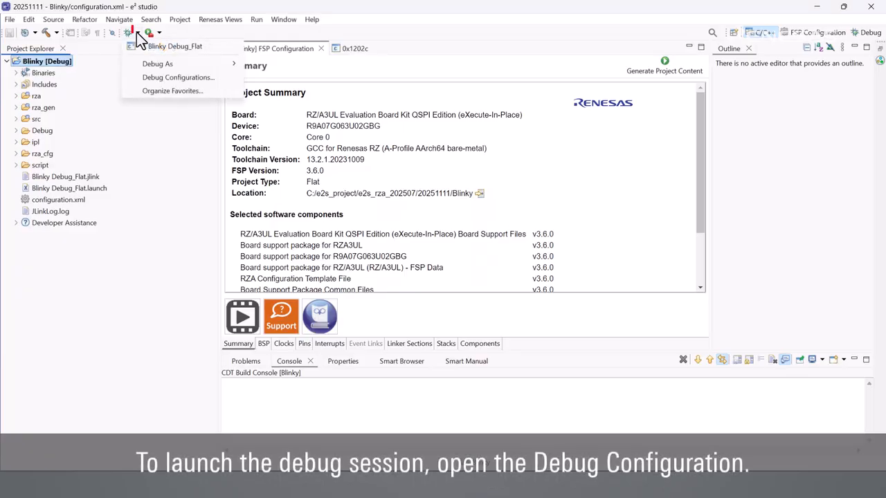
{"action": "left_click", "coordinate": [156, 81]}
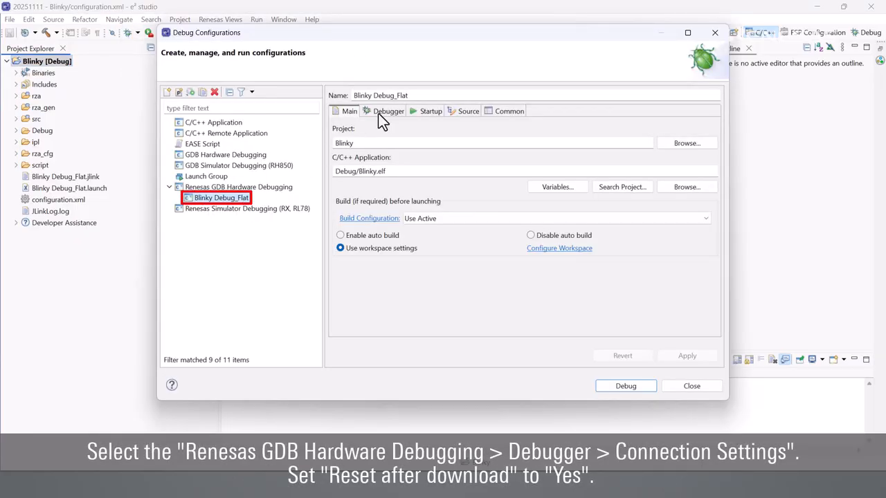
{"action": "left_click", "coordinate": [385, 114]}
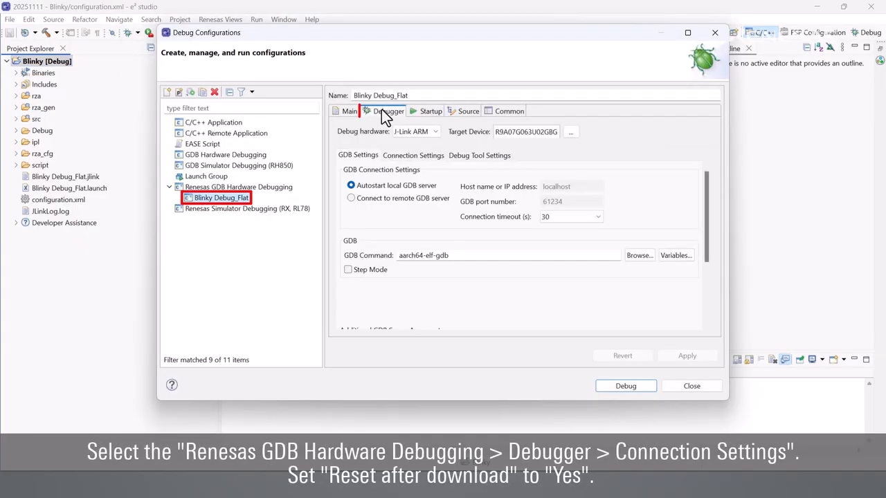
{"action": "left_click", "coordinate": [415, 156]}
{"action": "left_click_drag", "start_coordinate": [714, 193], "coordinate": [719, 262]}
{"action": "left_click", "coordinate": [694, 252]}
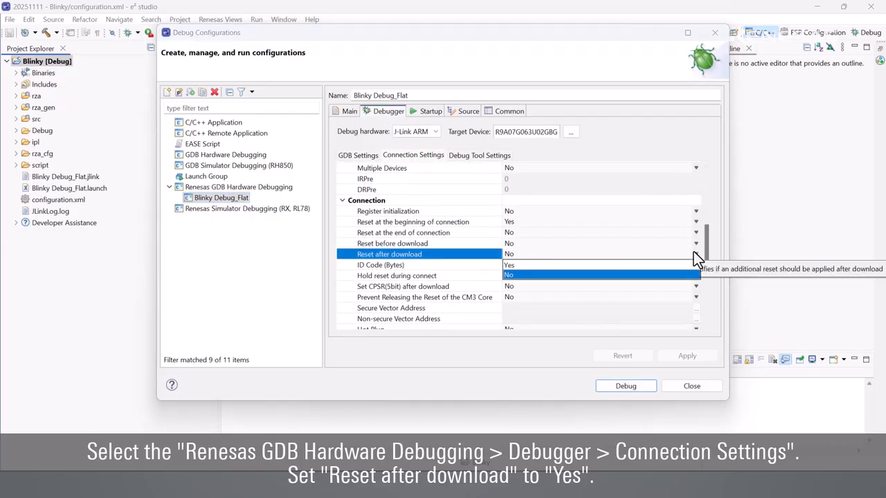
{"action": "left_click", "coordinate": [681, 266]}
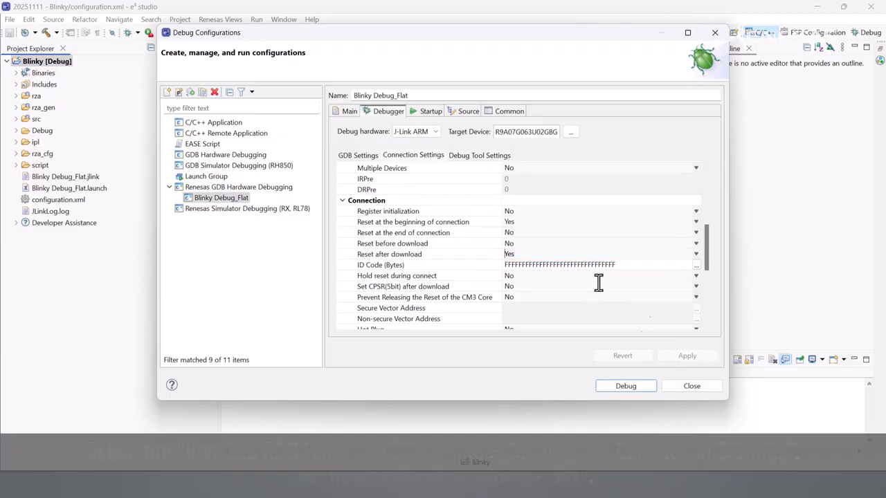
{"action": "left_click", "coordinate": [431, 111]}
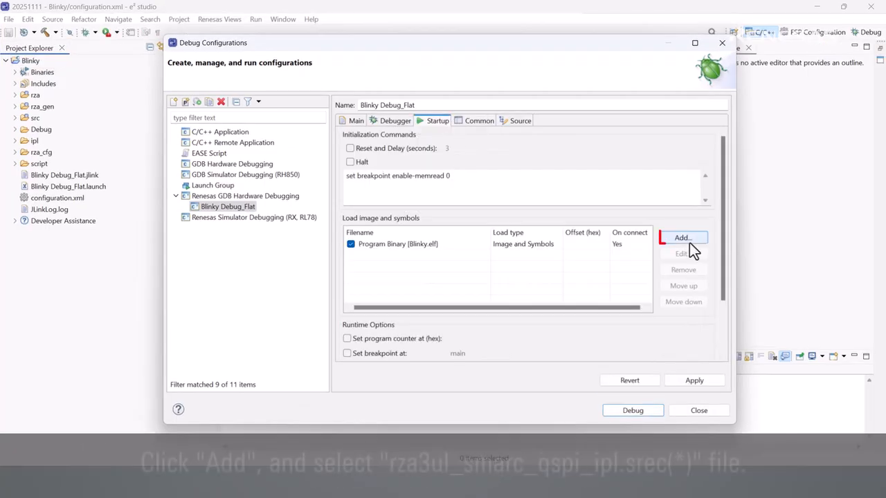
- Add ipl/rza3ul_smarc_qspi_ipl.srec from the workspace as an Image only download
{"action": "left_click", "coordinate": [689, 242]}
{"action": "left_click", "coordinate": [484, 225]}
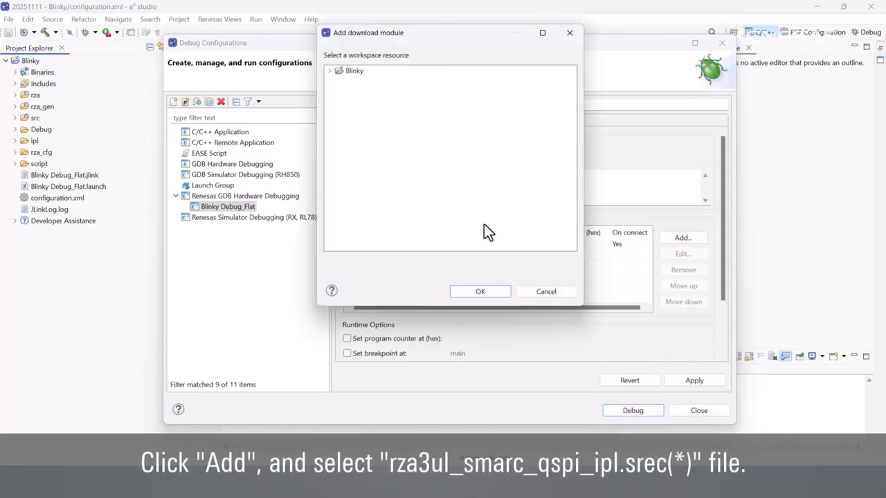
{"action": "left_click", "coordinate": [328, 71]}
{"action": "left_click", "coordinate": [339, 102]}
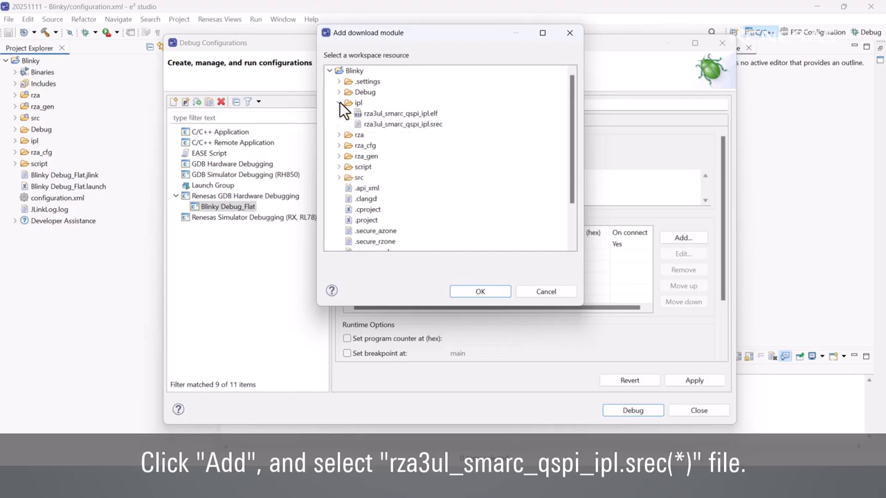
{"action": "left_click", "coordinate": [365, 124]}
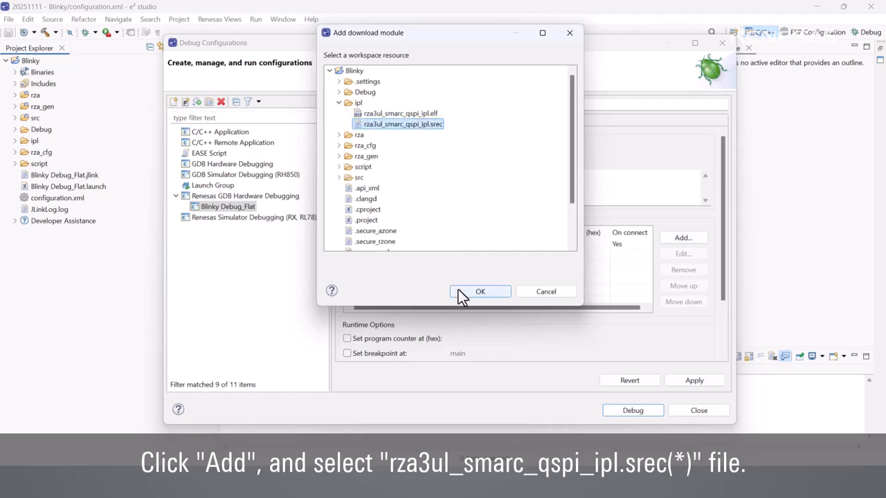
{"action": "left_click", "coordinate": [458, 289]}
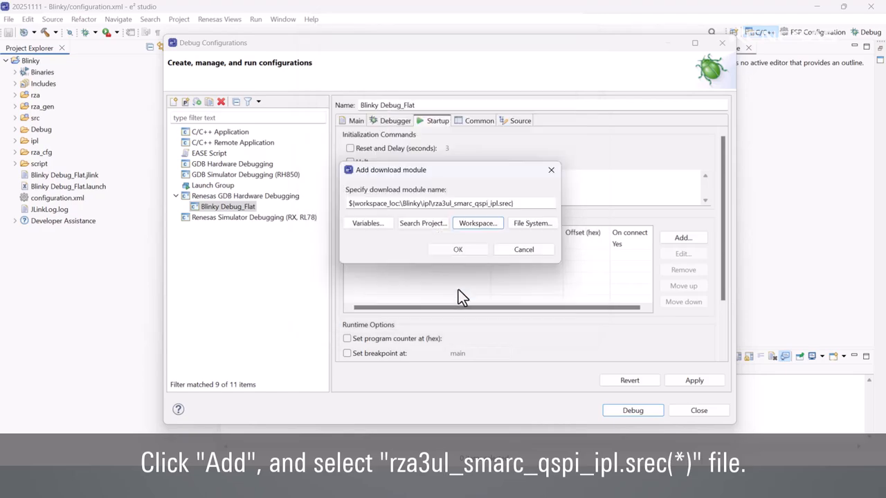
{"action": "left_click", "coordinate": [463, 251]}
{"action": "left_click", "coordinate": [556, 255]}
{"action": "left_click", "coordinate": [560, 255]}
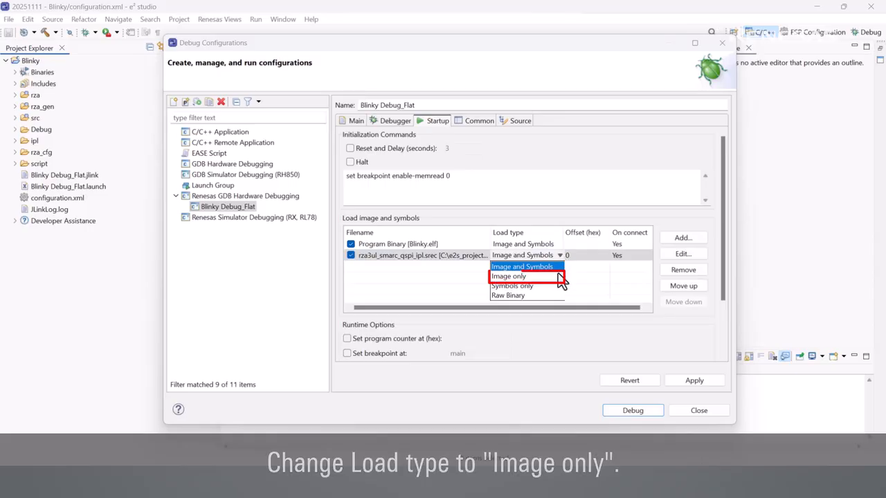
{"action": "left_click", "coordinate": [558, 272]}
- Add Debug/Blinky.srec as Image only, enable the breakpoint at main, and apply
{"action": "left_click", "coordinate": [679, 238]}
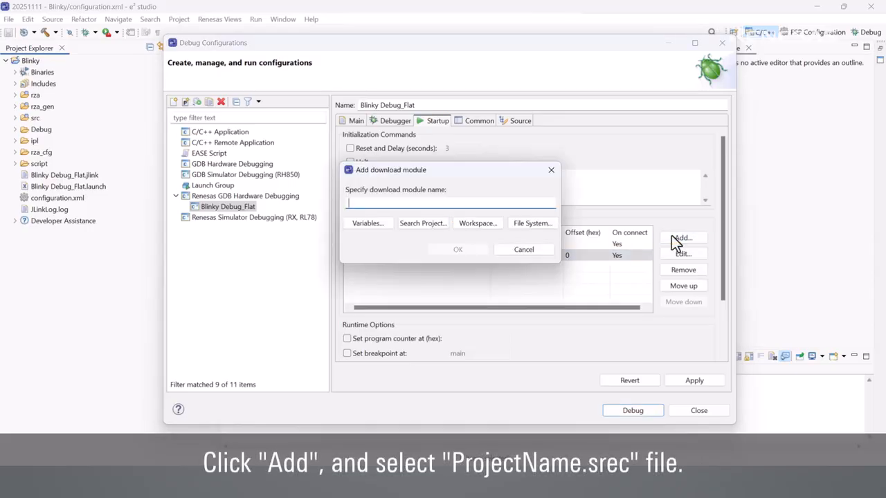
{"action": "left_click", "coordinate": [486, 224]}
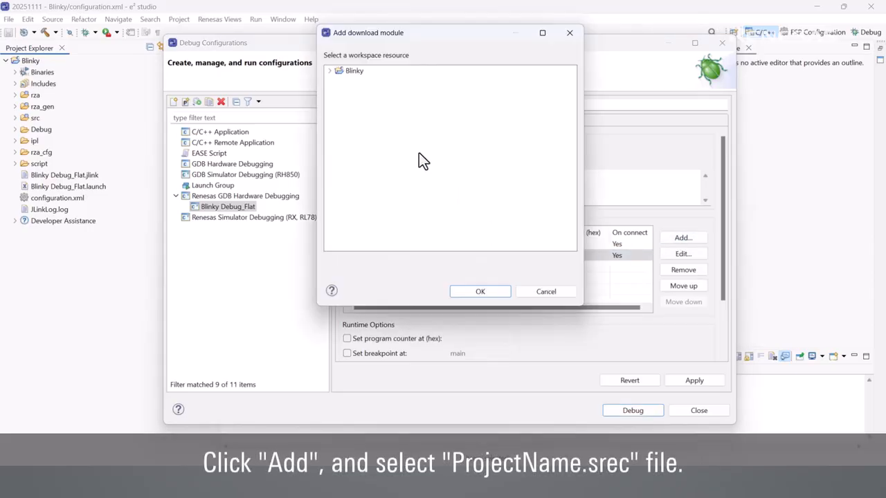
{"action": "left_click", "coordinate": [332, 70]}
{"action": "left_click", "coordinate": [339, 92]}
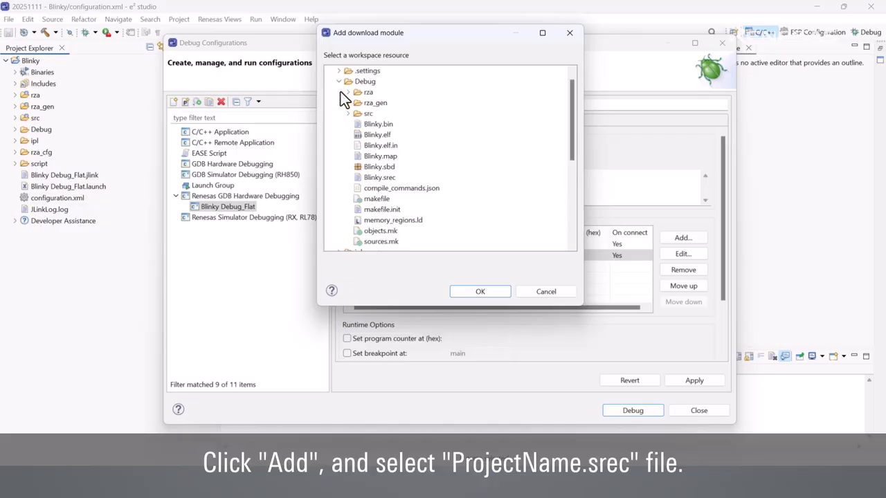
{"action": "left_click", "coordinate": [371, 180]}
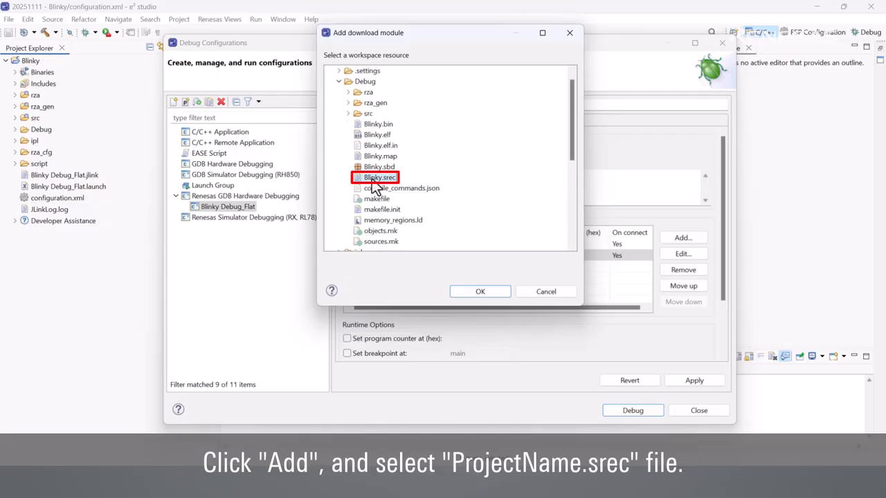
{"action": "left_click", "coordinate": [471, 289]}
{"action": "left_click", "coordinate": [477, 251]}
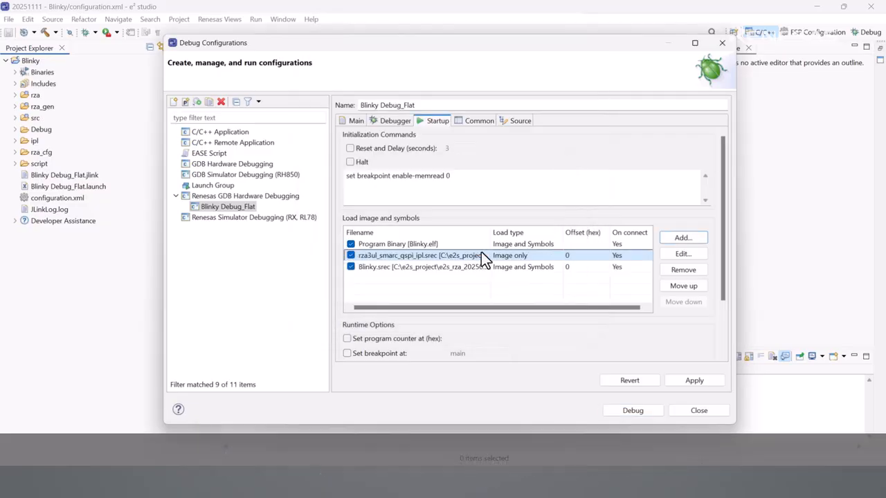
{"action": "left_click", "coordinate": [557, 267]}
{"action": "left_click", "coordinate": [561, 287]}
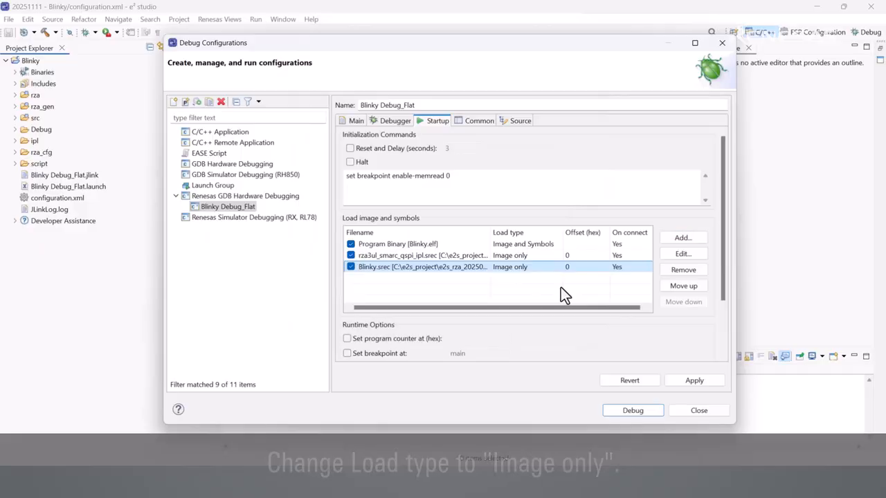
{"action": "left_click", "coordinate": [347, 353]}
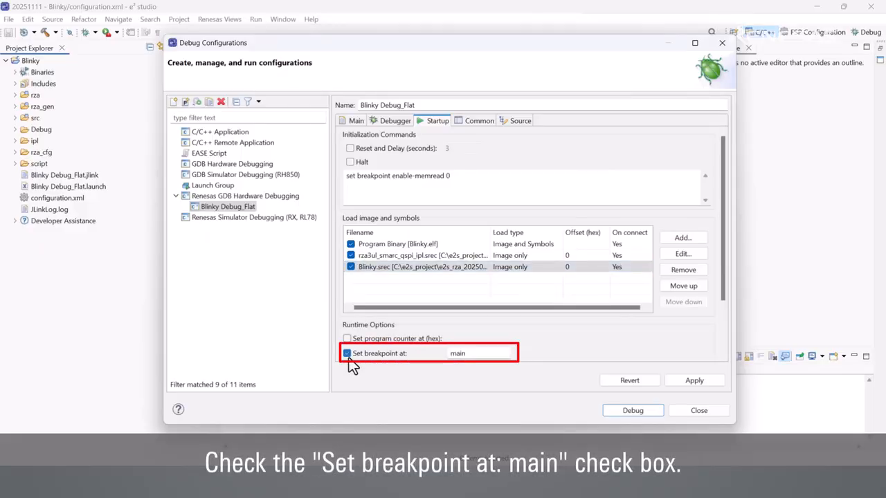
{"action": "left_click", "coordinate": [687, 380]}
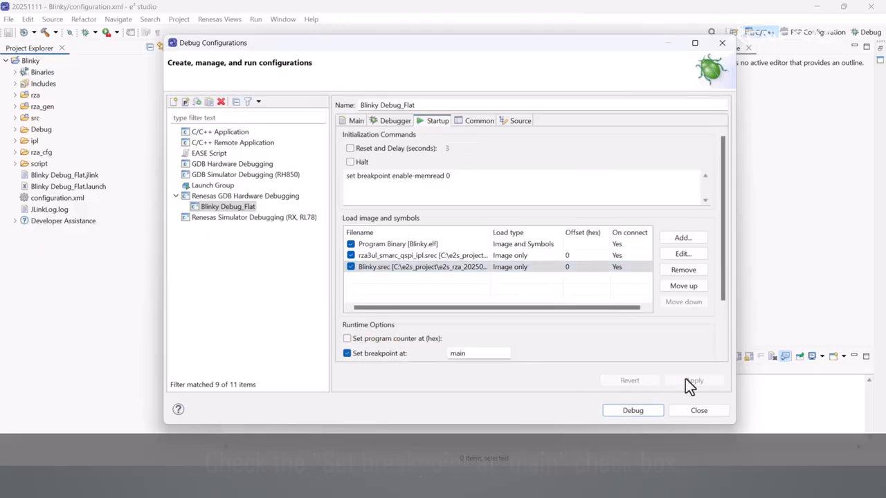
- Launch the Blinky Debug_Flat session in the Debug perspective and resume execution
{"action": "left_click", "coordinate": [633, 410]}
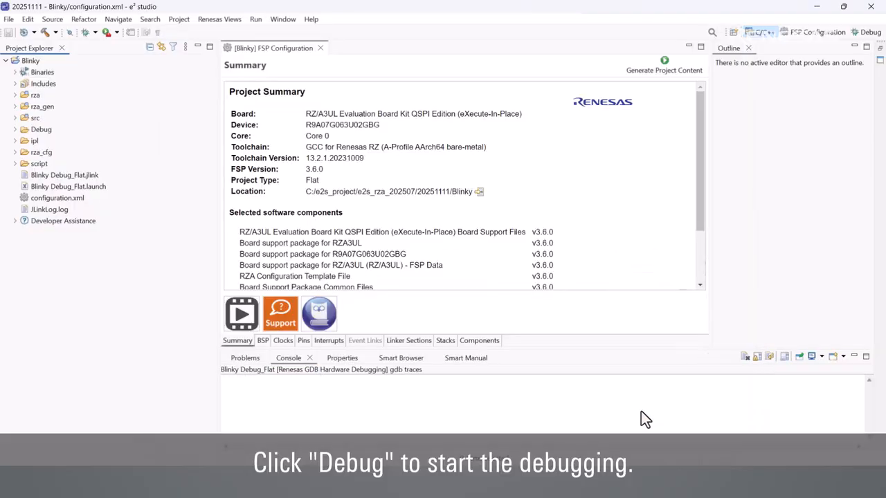
{"action": "left_click", "coordinate": [518, 264]}
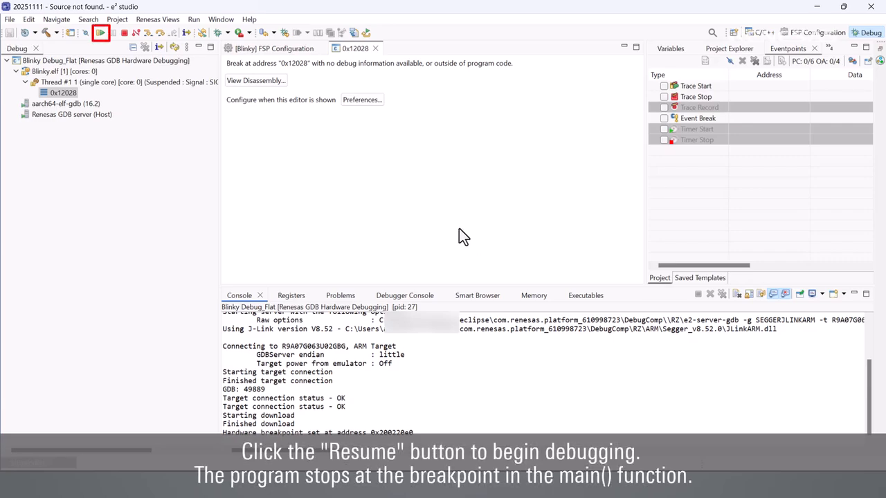
{"action": "left_click", "coordinate": [99, 38]}
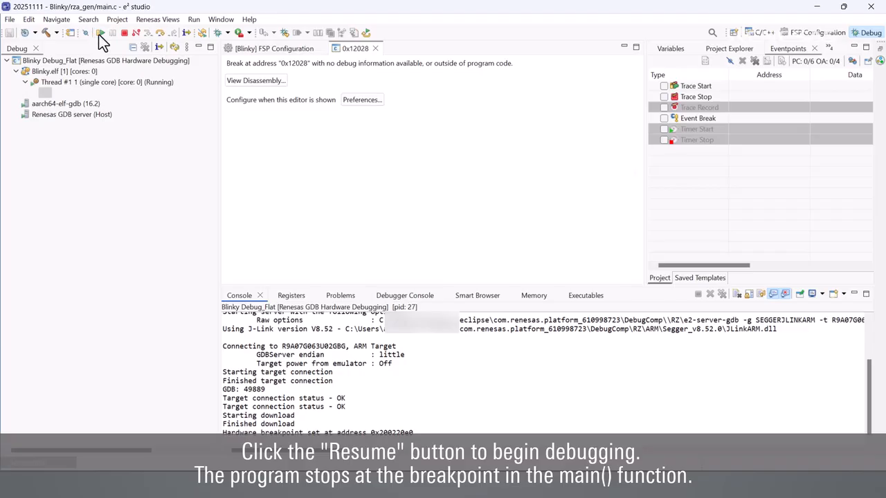